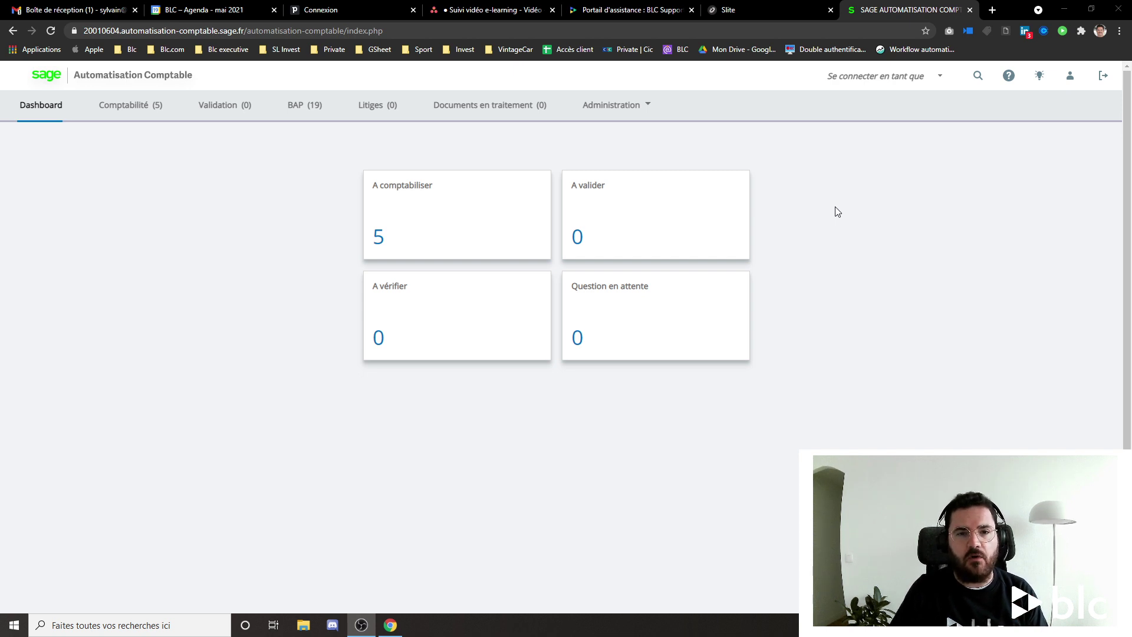
Open the document categories in the administration data and select the company BIJOU
left_click(624, 105)
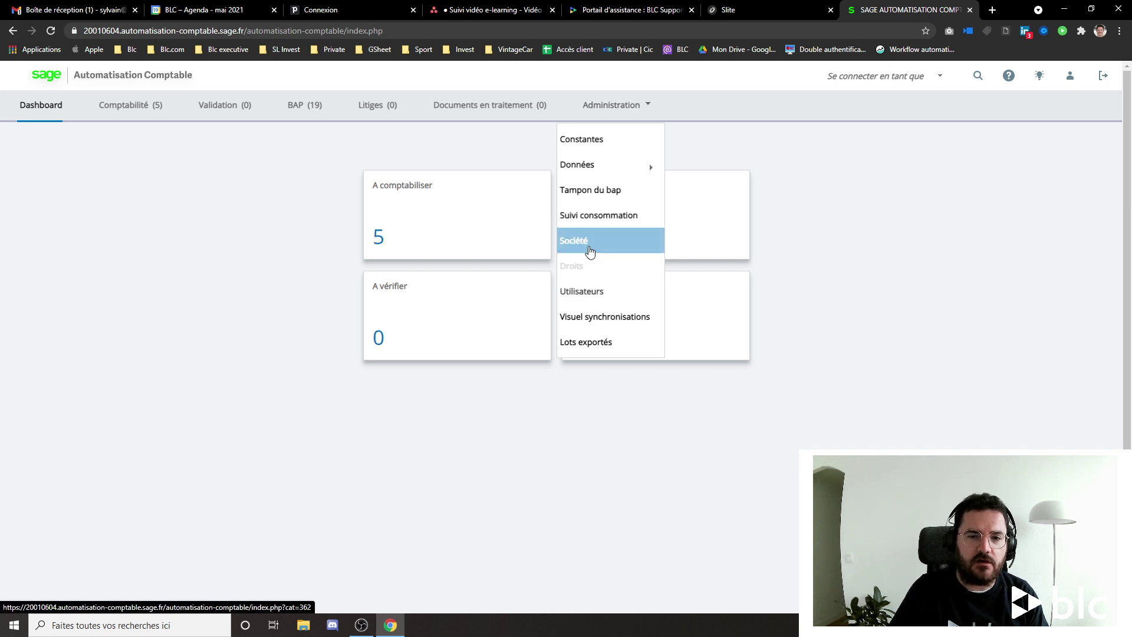
mouse_move(623, 160)
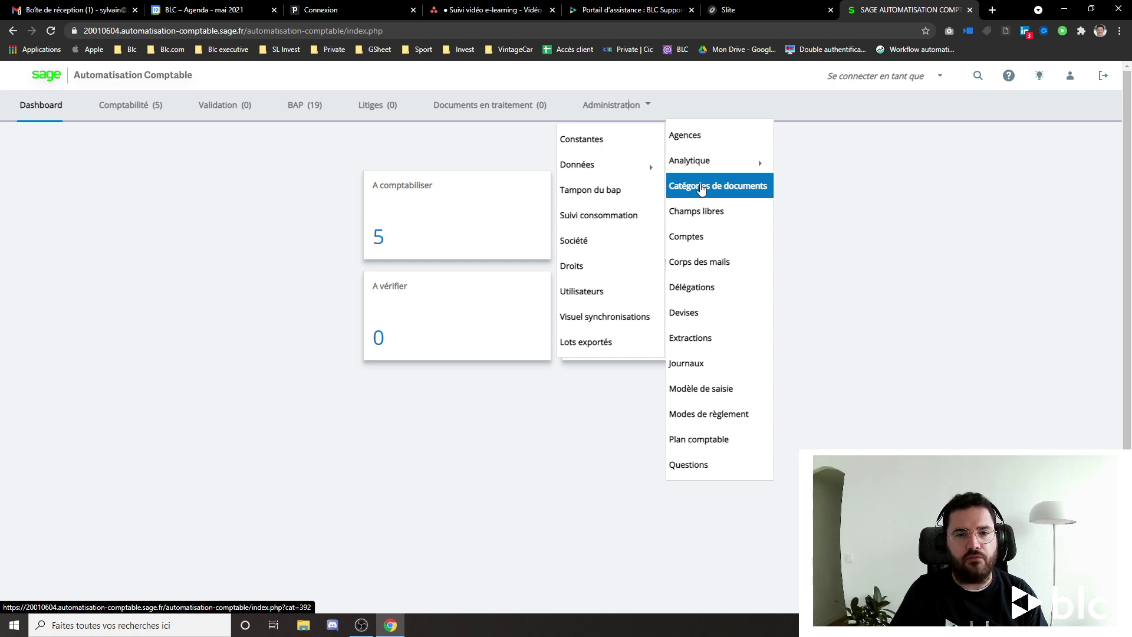
left_click(702, 187)
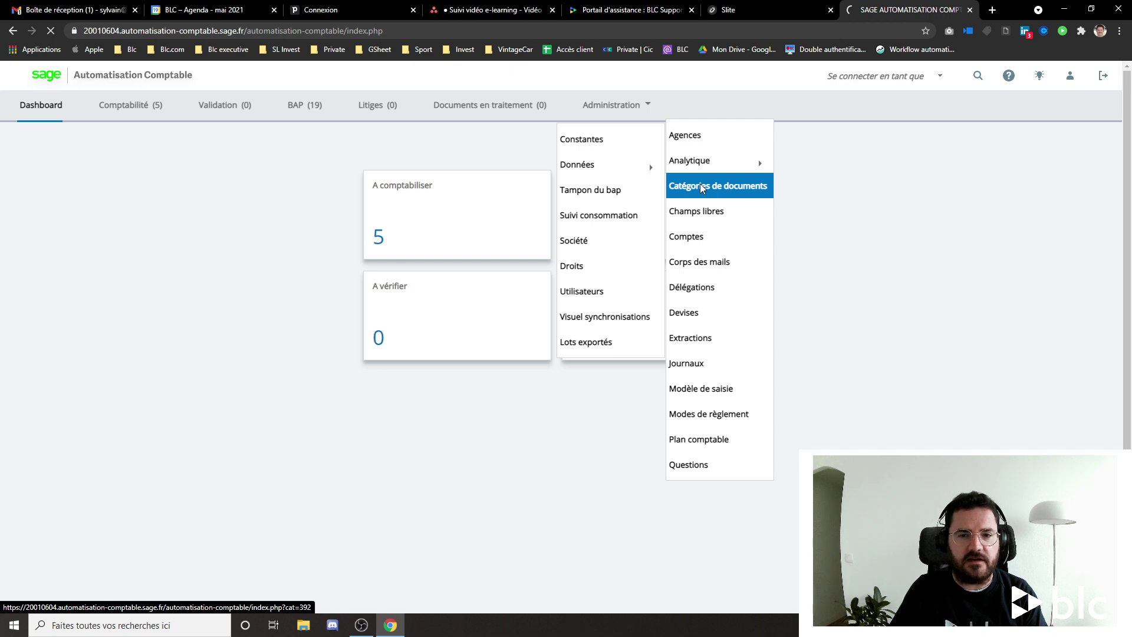
left_click(565, 79)
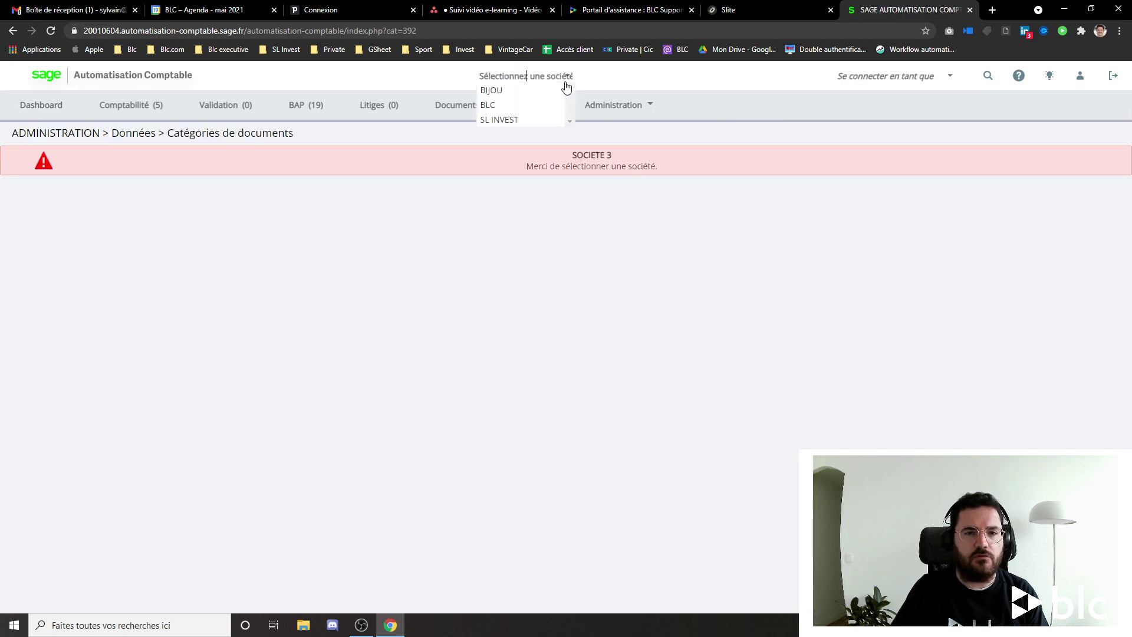
left_click(519, 91)
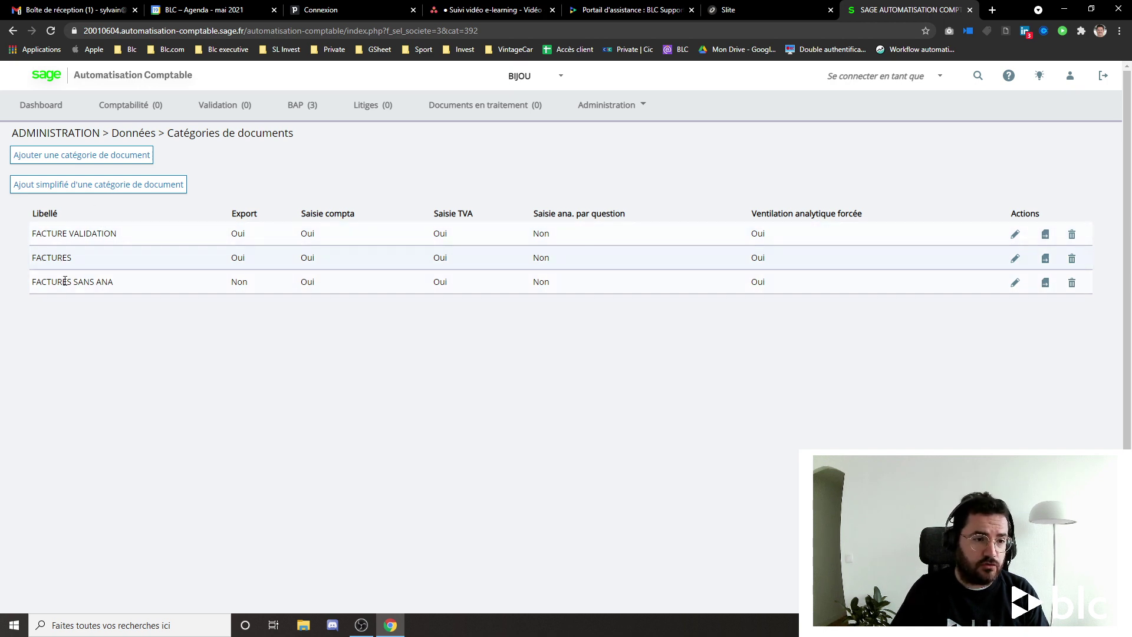
Open the FACTURE VALIDATION category for editing and review its general settings, including the subcategory label and default journal
left_click_drag(47, 235, 111, 235)
left_click(38, 234)
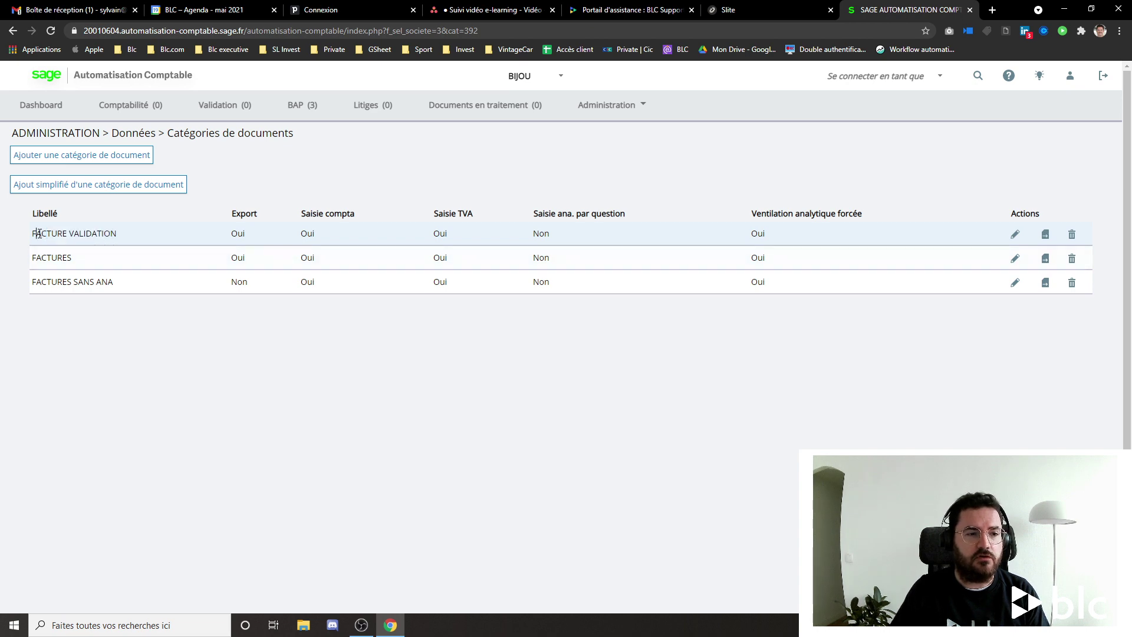
left_click(1015, 234)
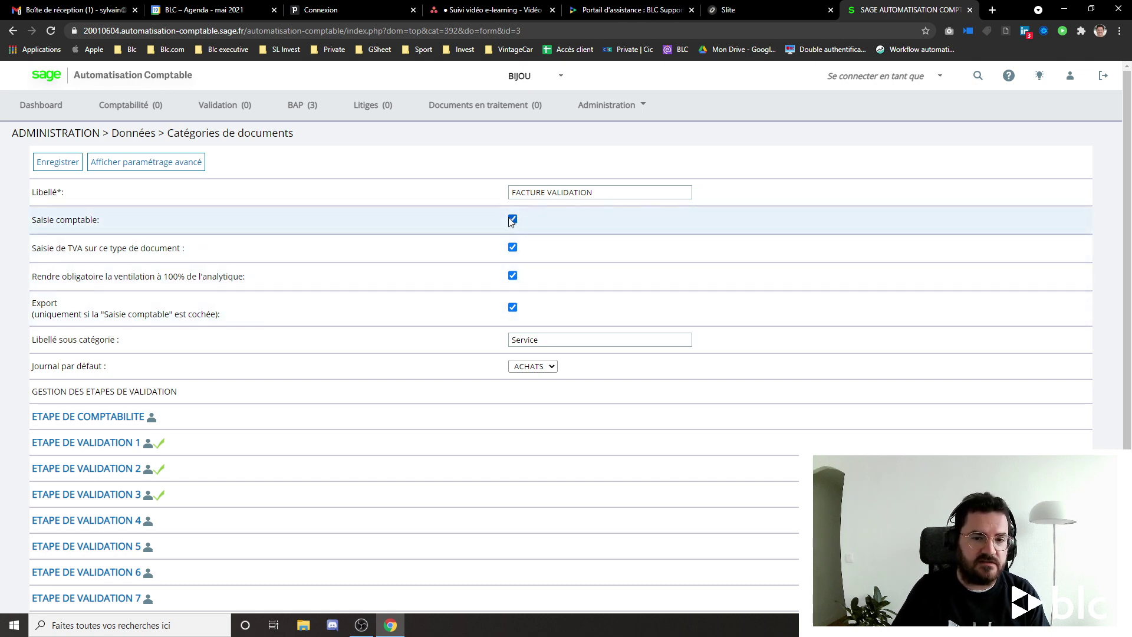
left_click(540, 341)
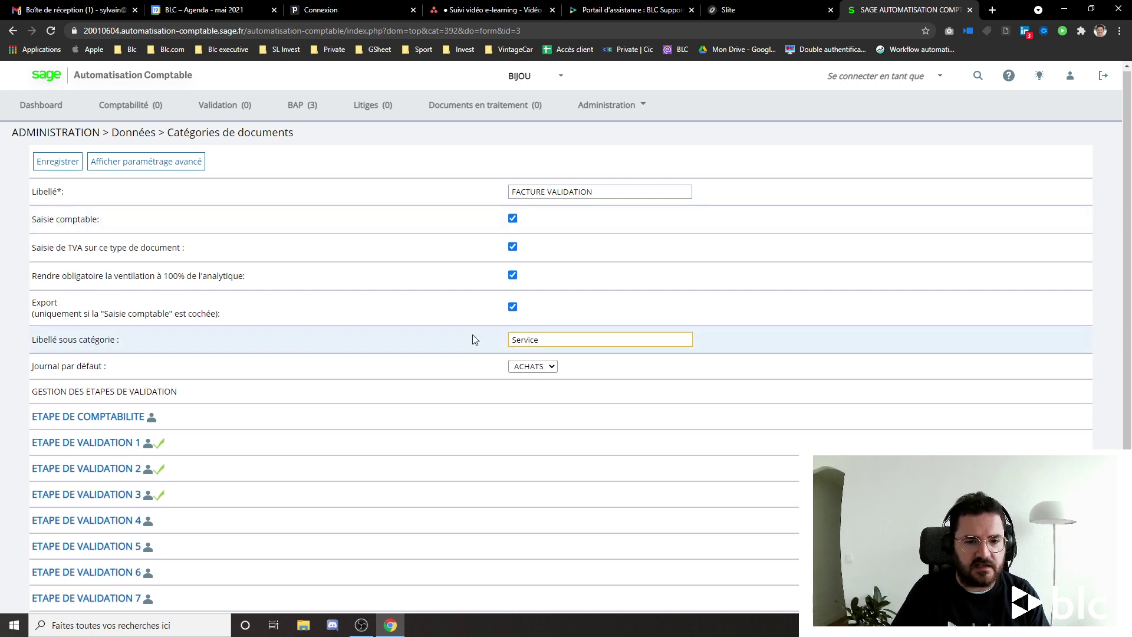
scroll(476, 340, "down", 1)
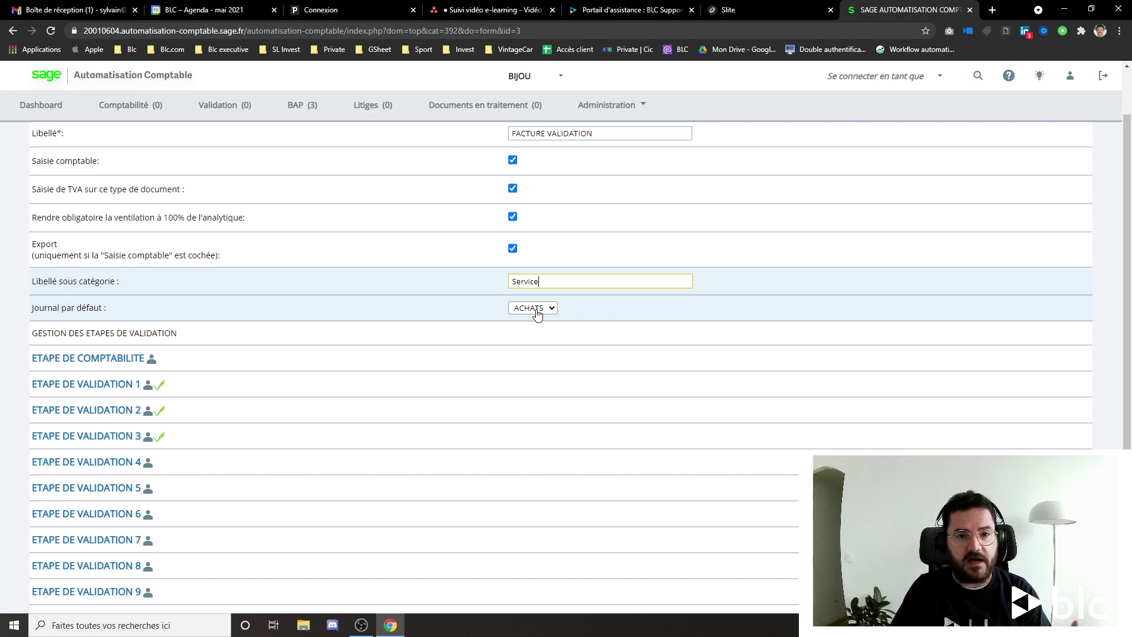
Expand the accounting step of FACTURE VALIDATION and examine each agency's BAP threshold and analytical entry option
left_click(152, 359)
scroll(156, 364, "down", 3)
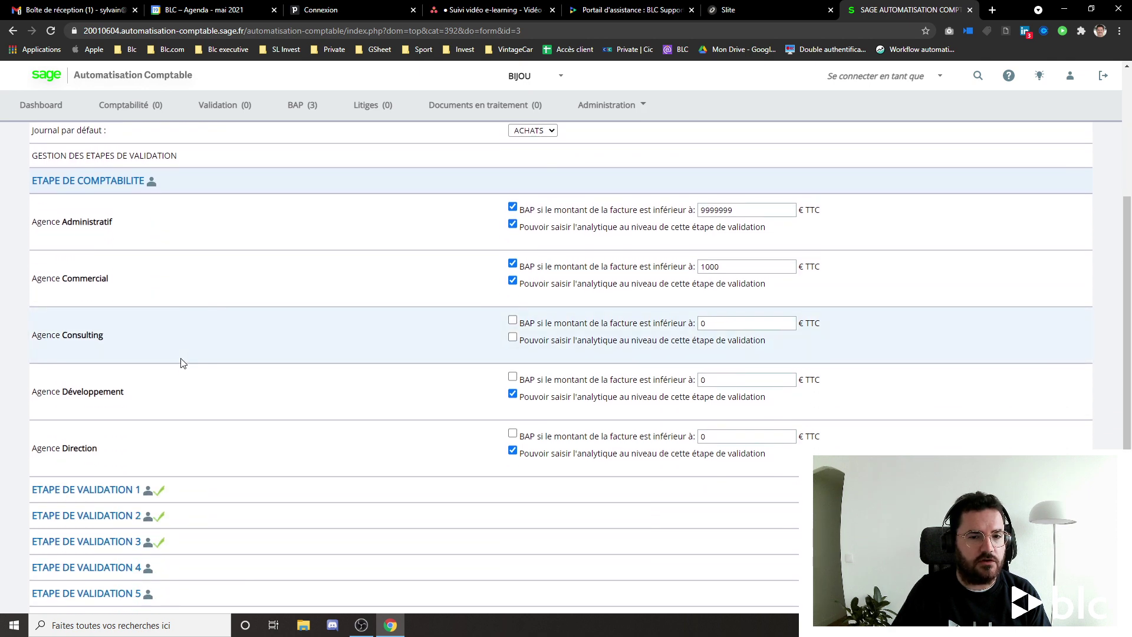
left_click(151, 185)
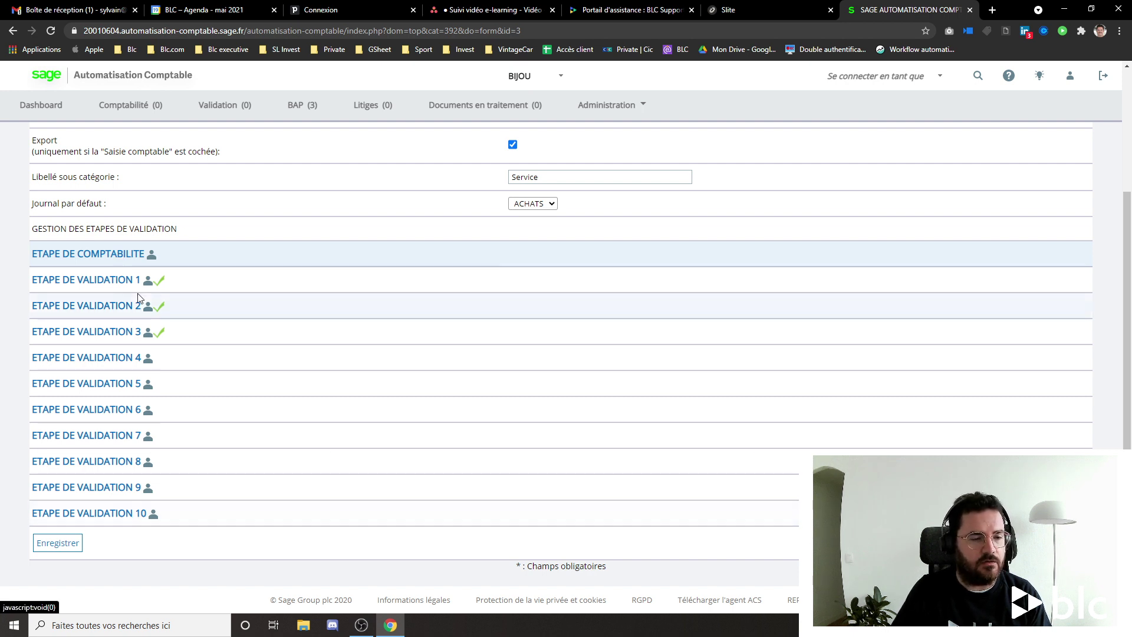
left_click(151, 256)
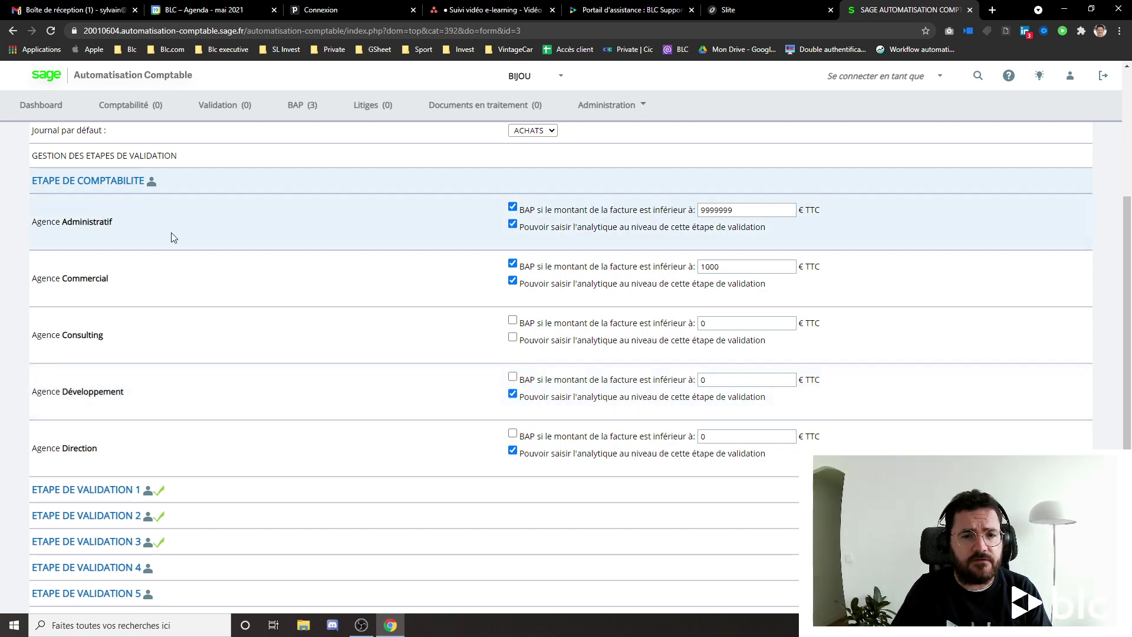
left_click(512, 223)
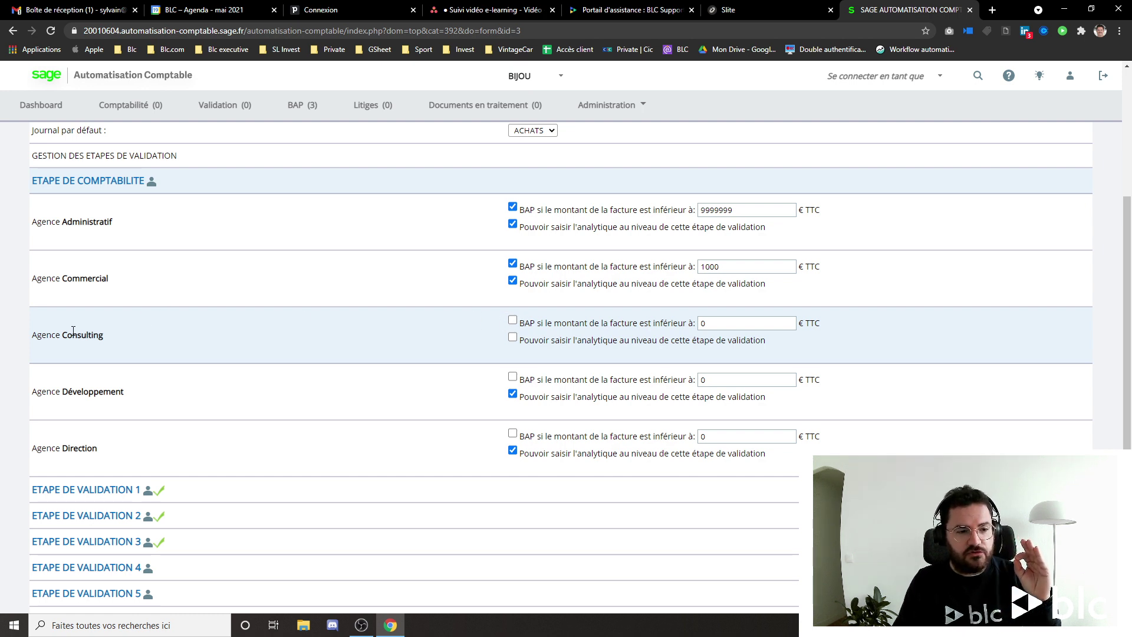
Expand validation step 1 and check the default validator and activation thresholds for the Consulting agency
left_click(148, 491)
scroll(131, 295, "down", 5)
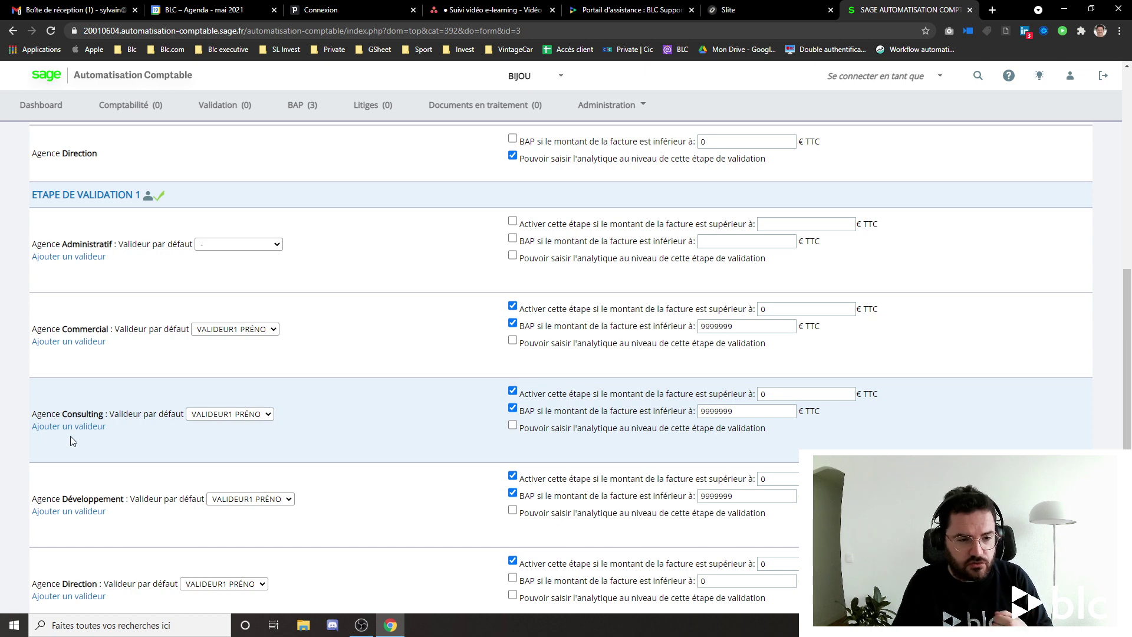
left_click(267, 415)
left_click(248, 438)
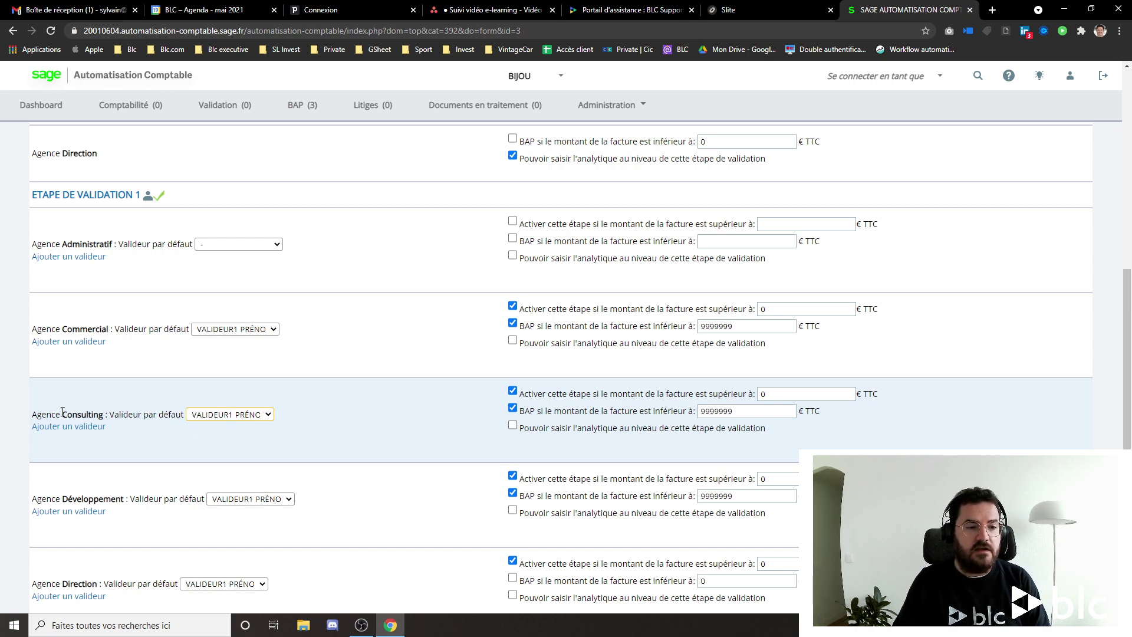
left_click_drag(62, 413, 110, 425)
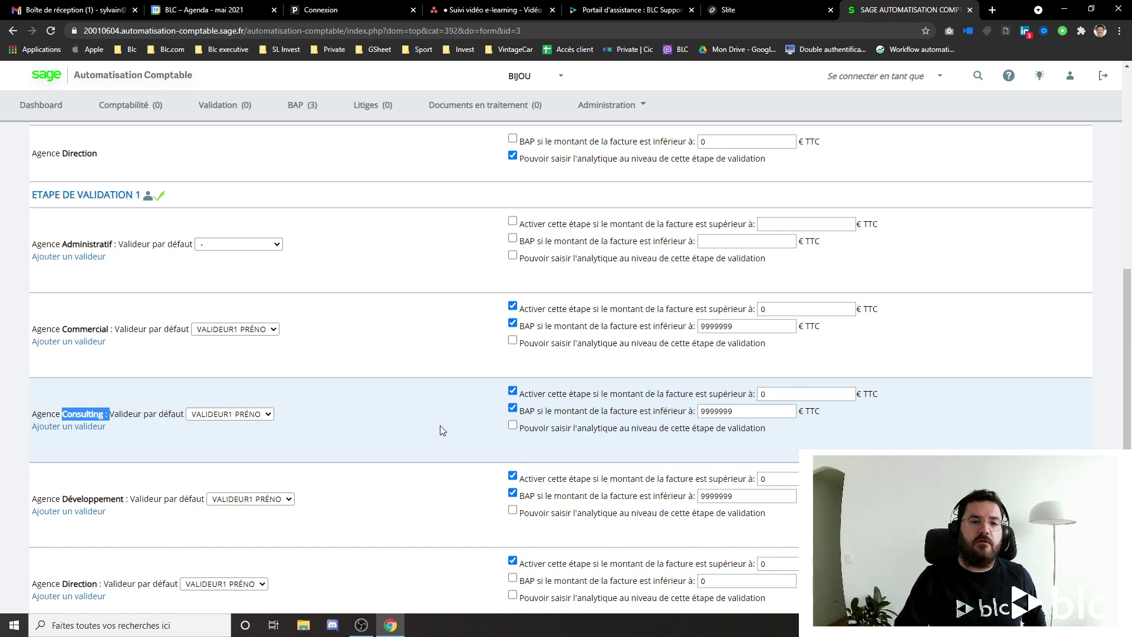
scroll(442, 430, "up", 7)
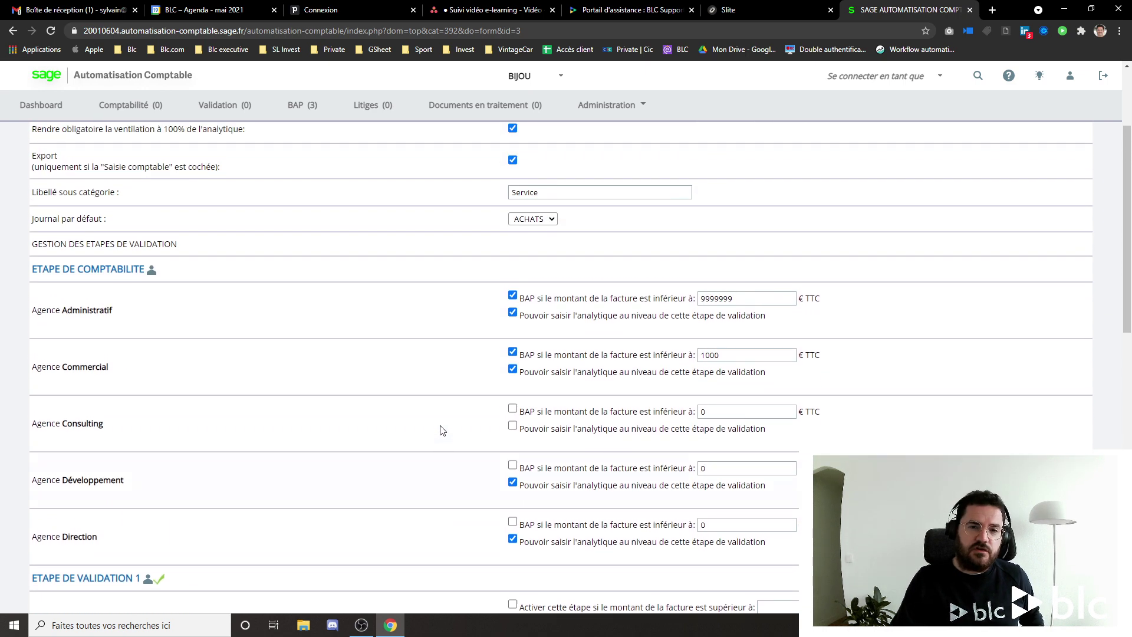
scroll(442, 430, "up", 3)
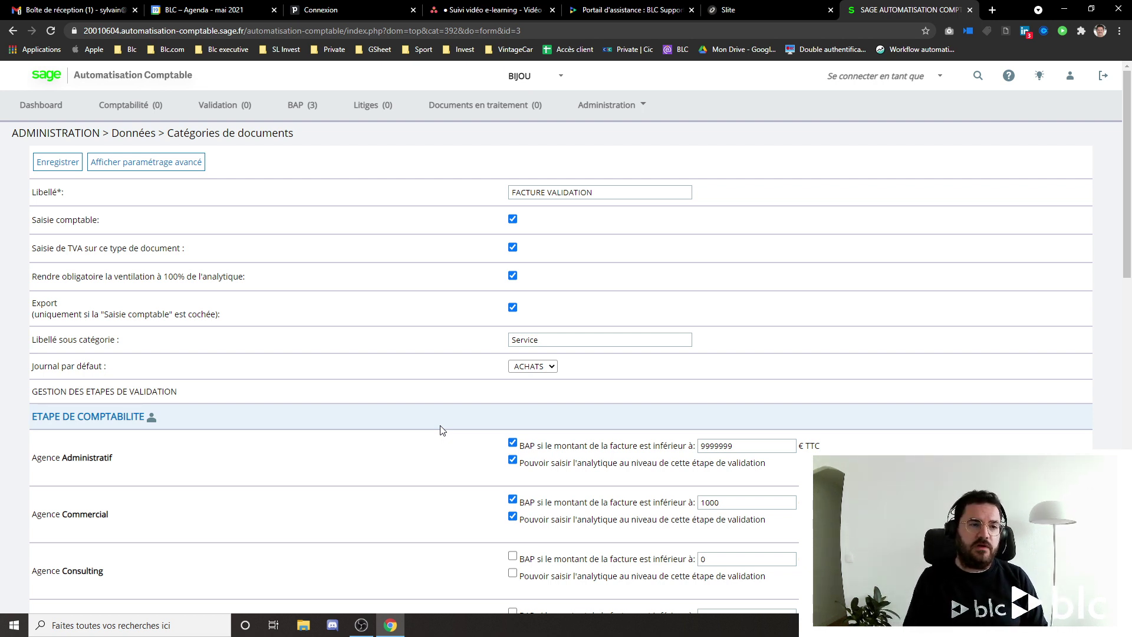
Open the BIJOU level 1 validator's user record, check its access right and assigned agencies, and validate the form
left_click(638, 105)
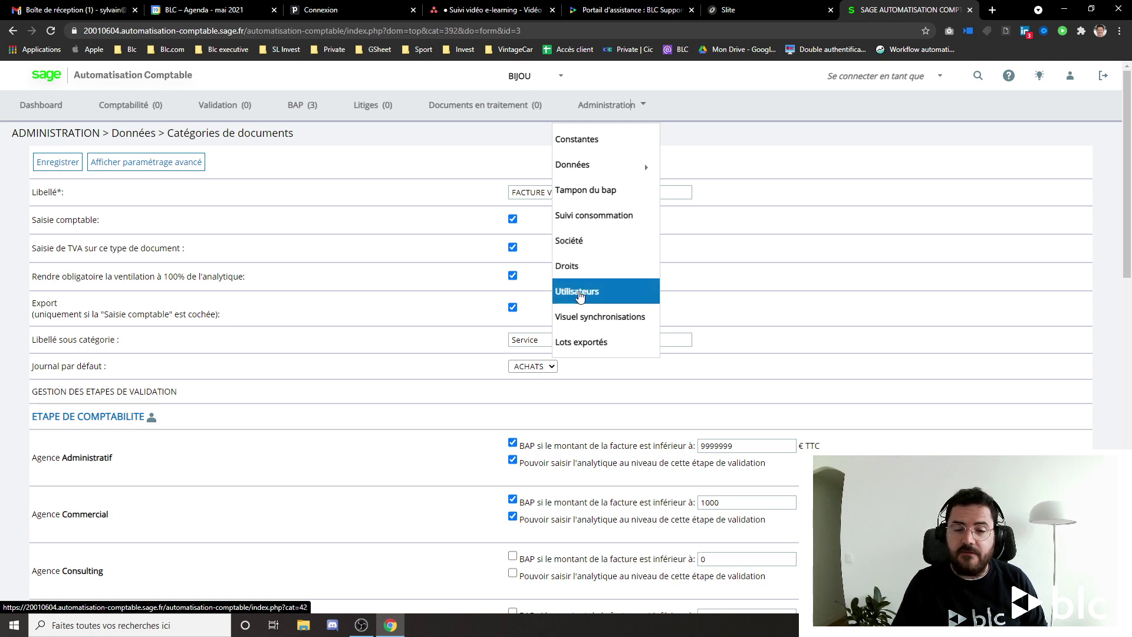
left_click(579, 293)
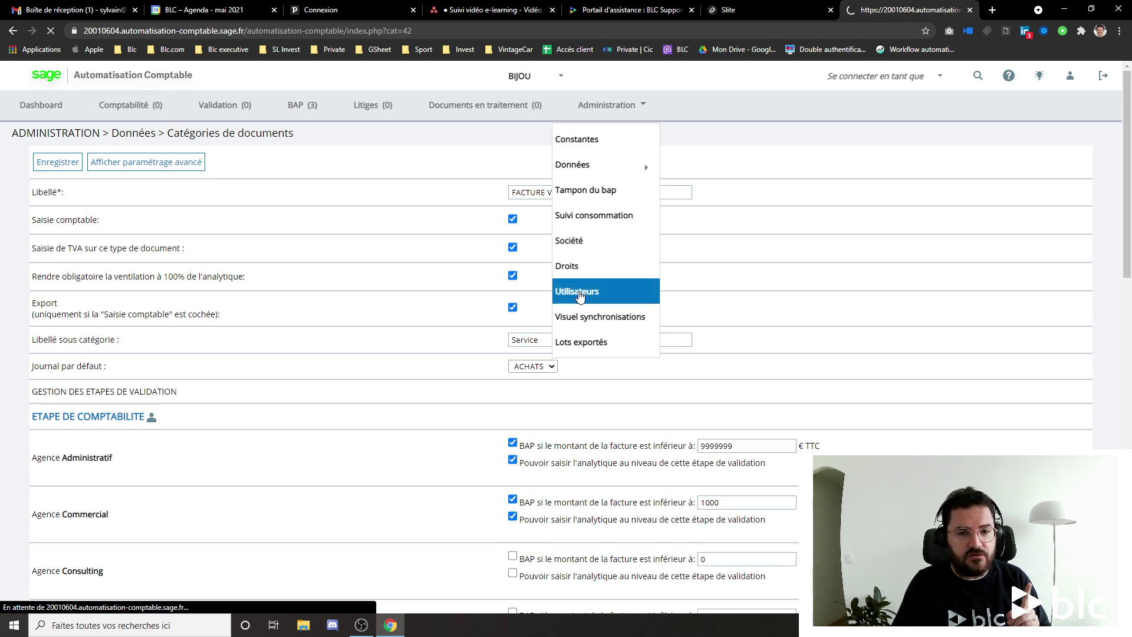
scroll(45, 439, "down", 2)
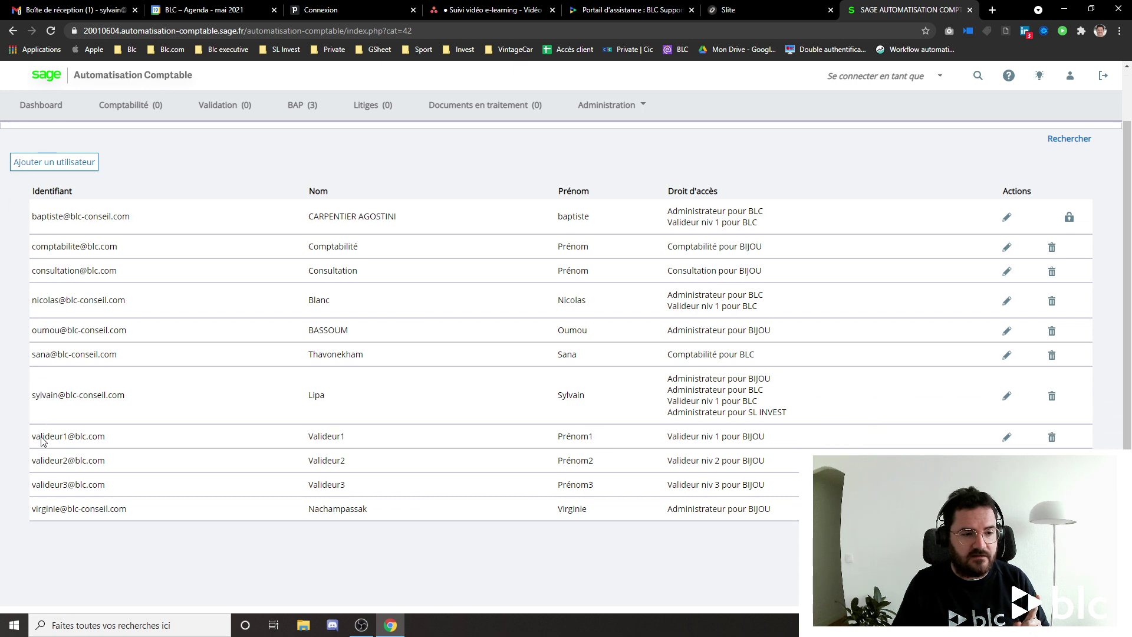
left_click_drag(33, 417, 109, 418)
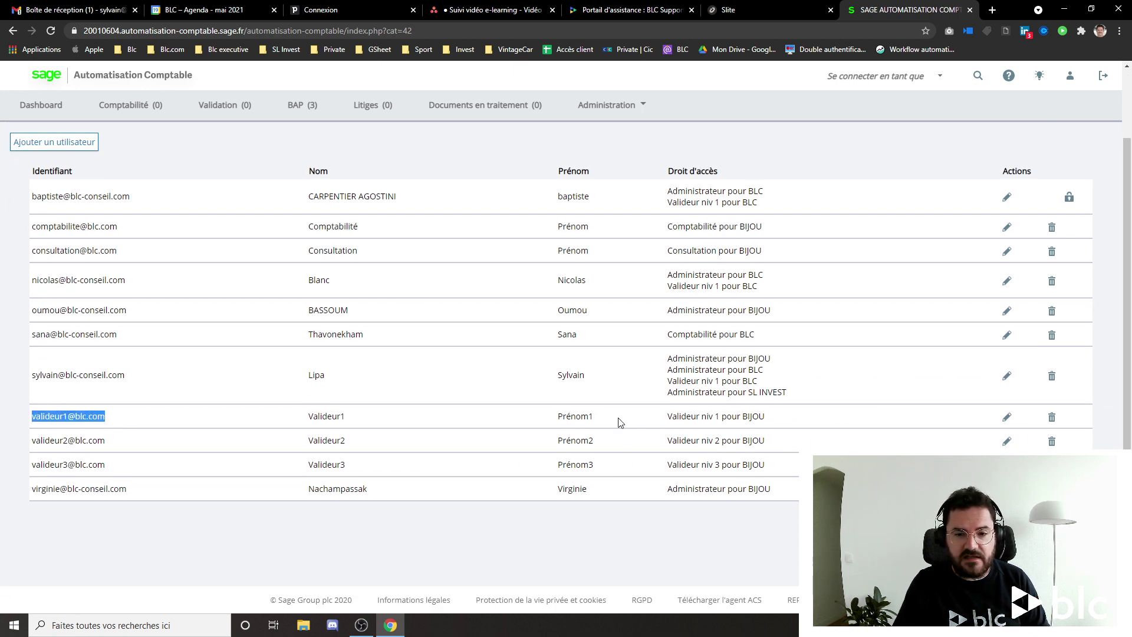
left_click_drag(666, 416, 763, 406)
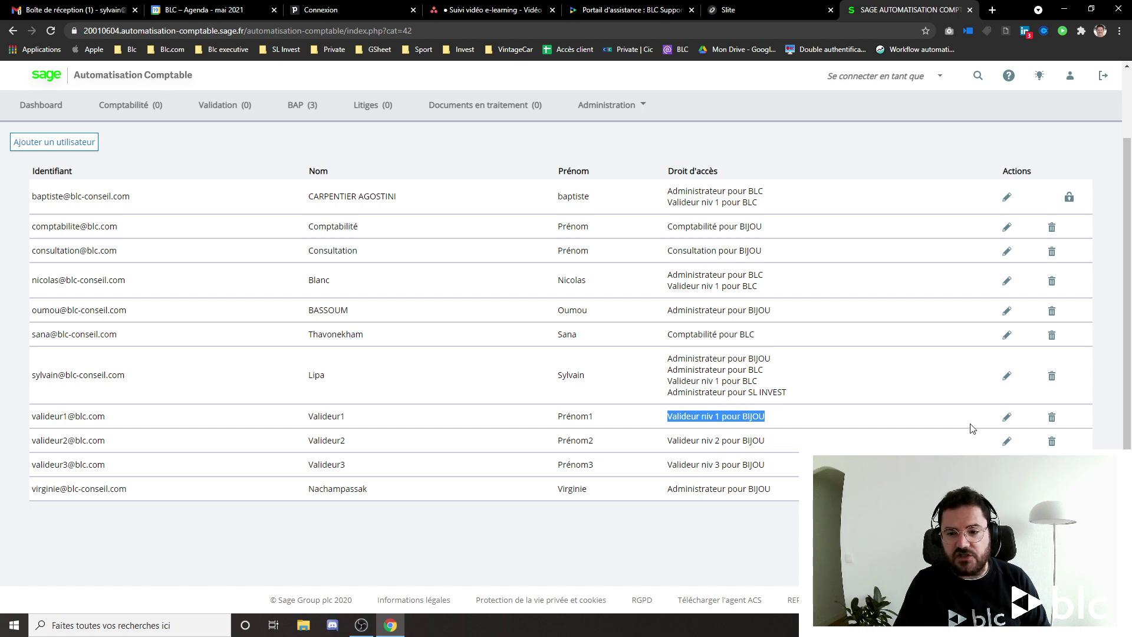
left_click(1006, 416)
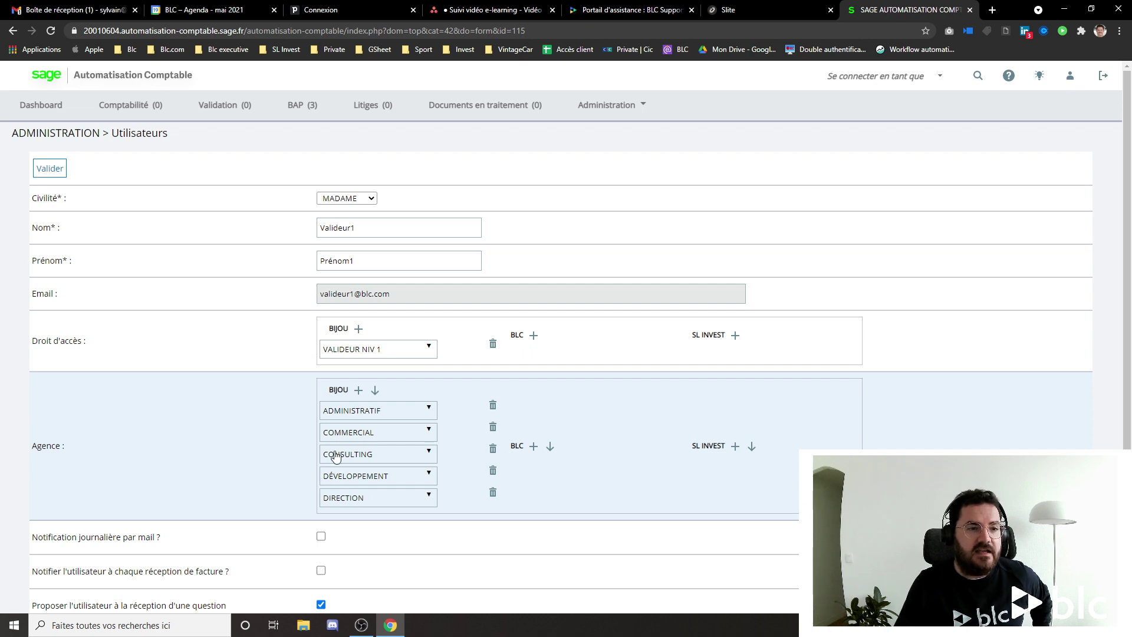
left_click(50, 168)
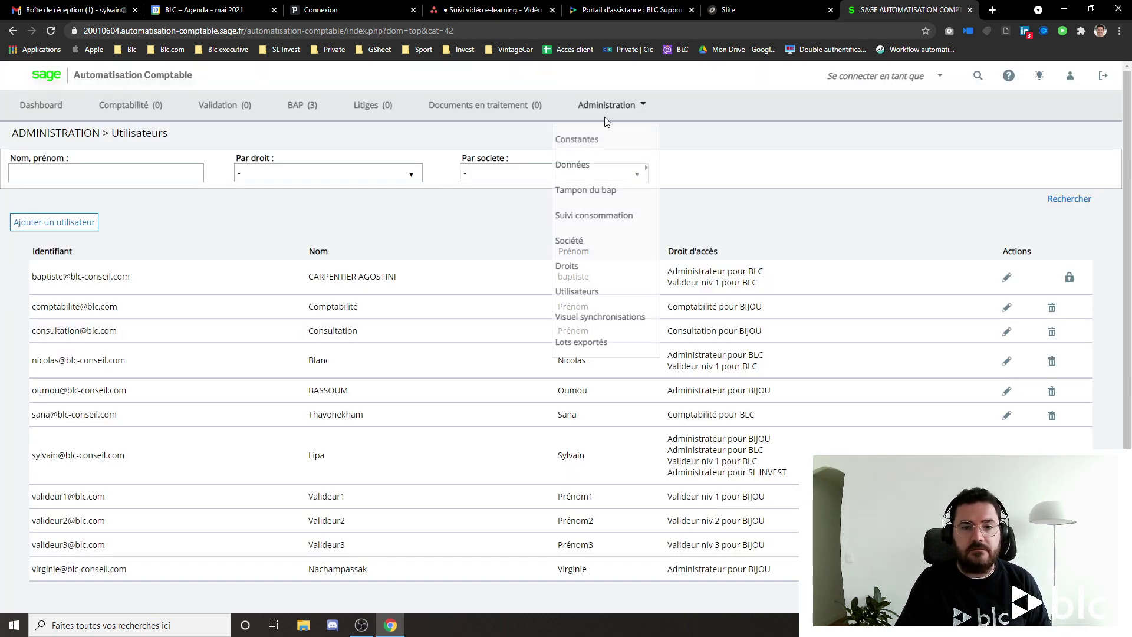
Open the Valideur niv 1 right for editing from the access rights administration
mouse_move(613, 112)
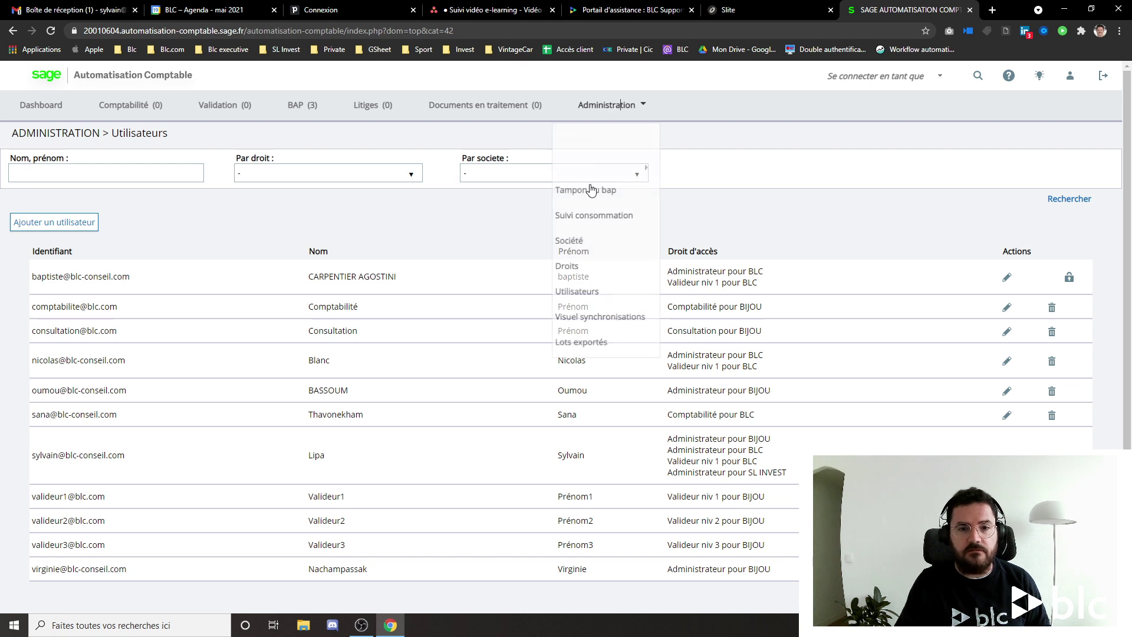
left_click(575, 265)
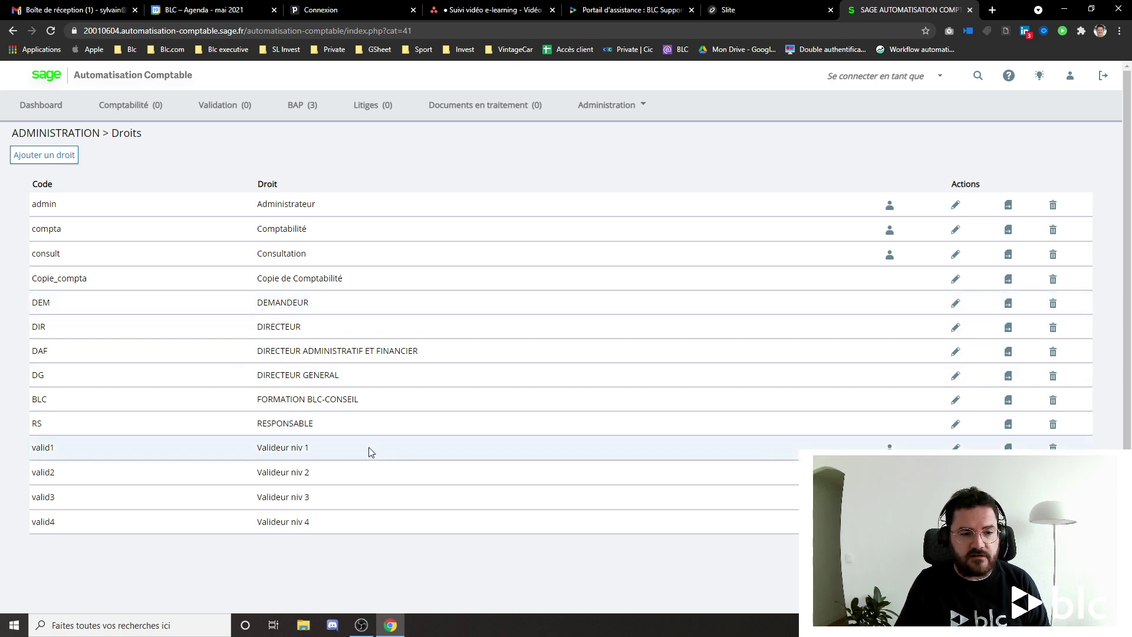
left_click_drag(242, 450, 325, 448)
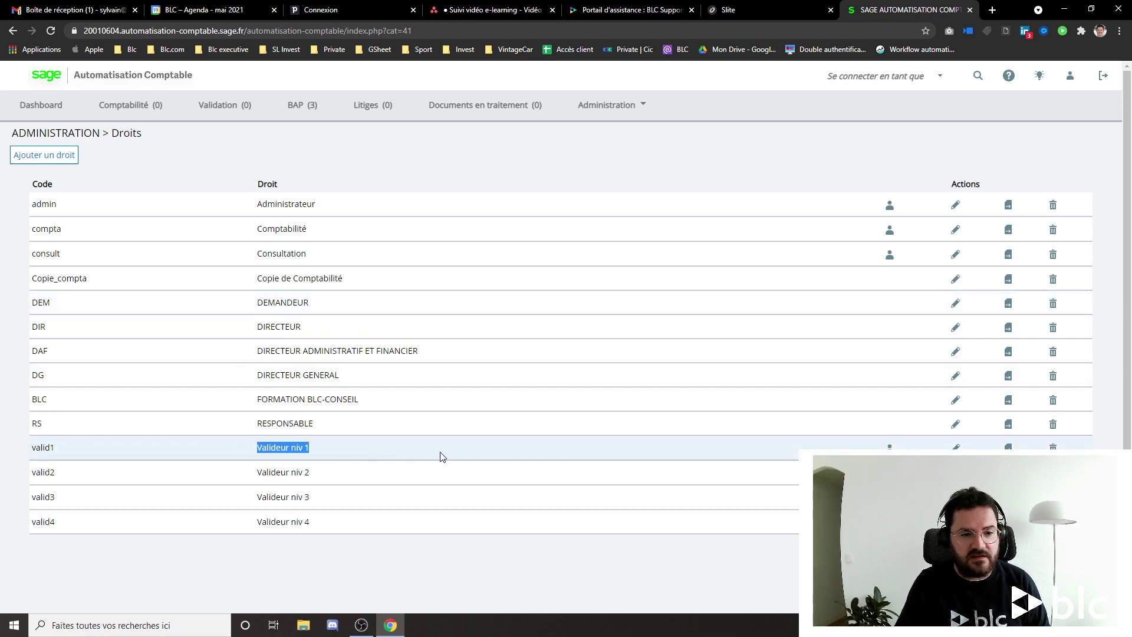
left_click(955, 447)
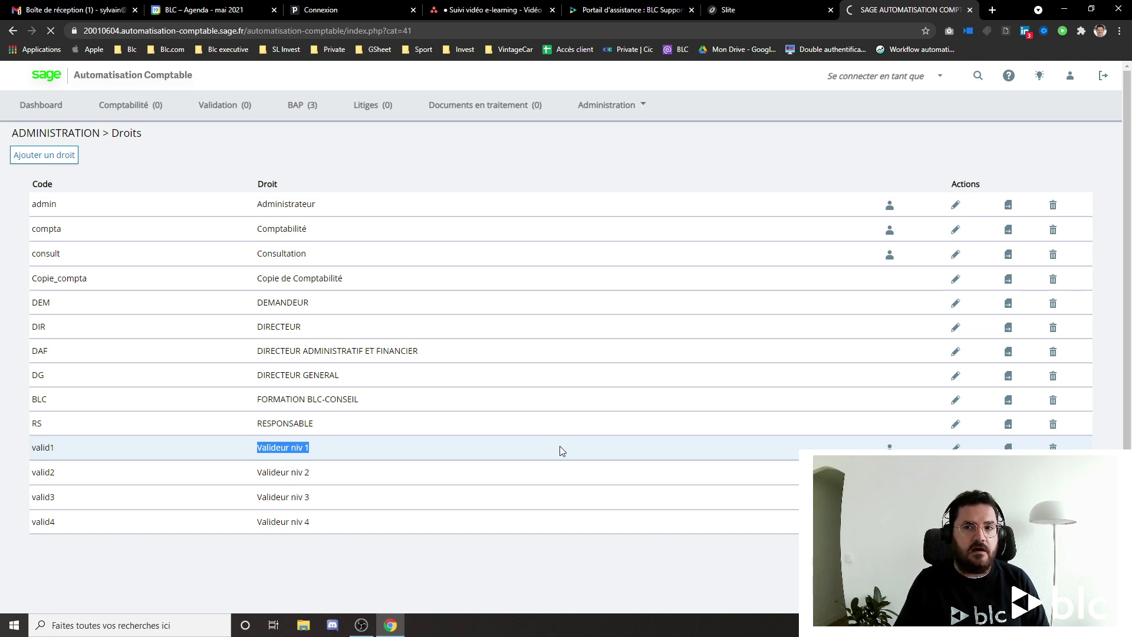
Examine which sections and which BIJOU validation steps the Valideur niv 1 right grants access to
scroll(248, 346, "down", 20)
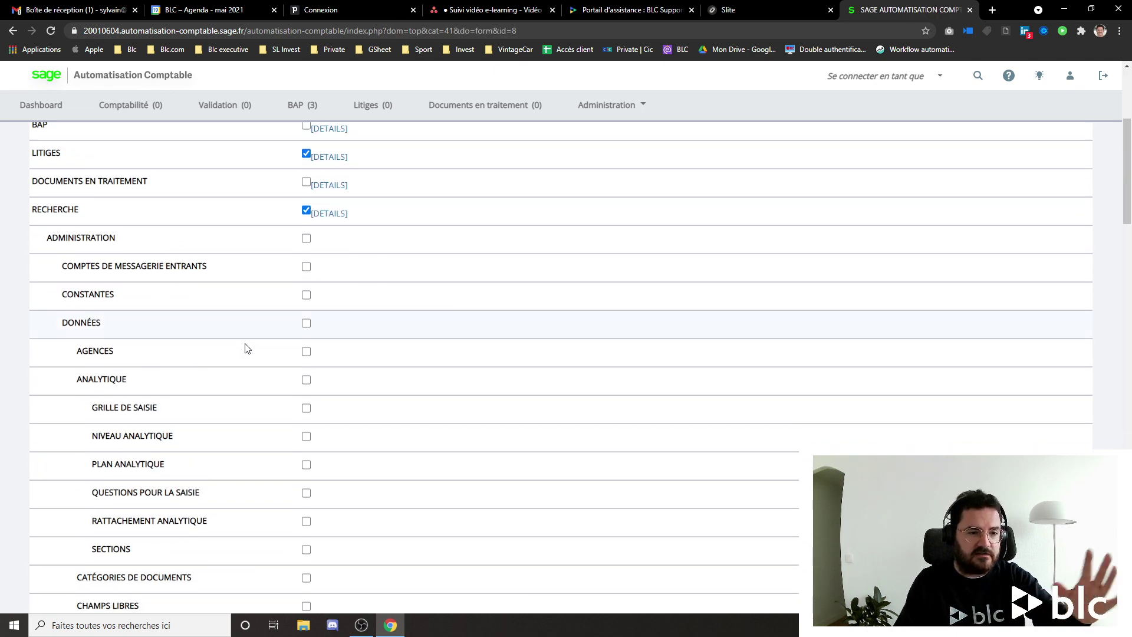
scroll(248, 352, "down", 2)
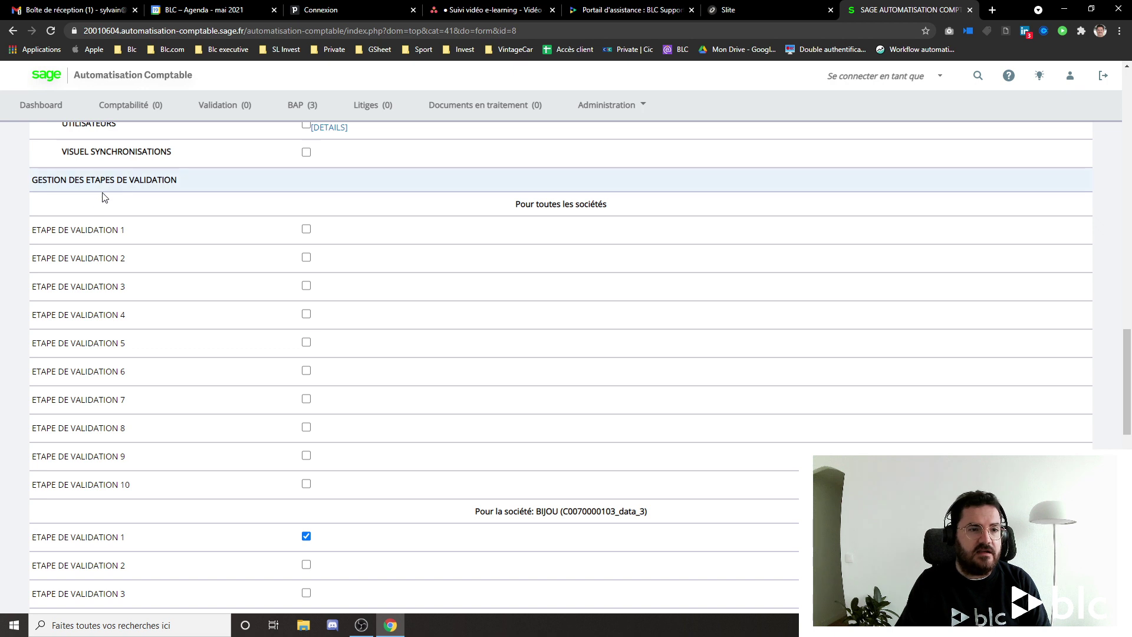
scroll(218, 273, "down", 3)
left_click_drag(465, 334, 647, 334)
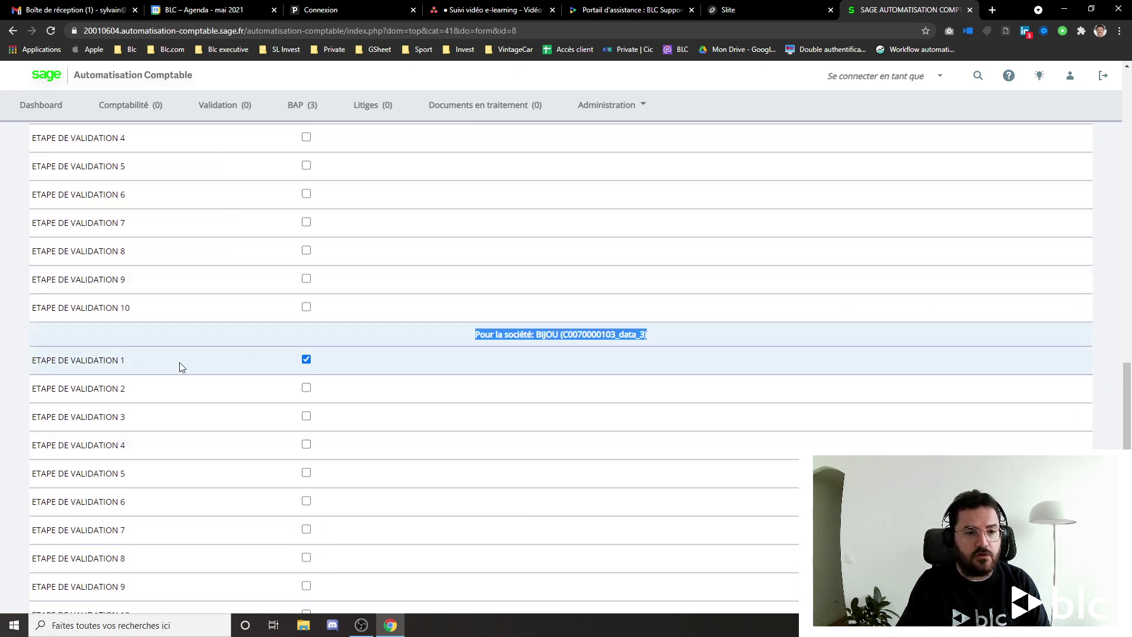
scroll(265, 383, "down", 1)
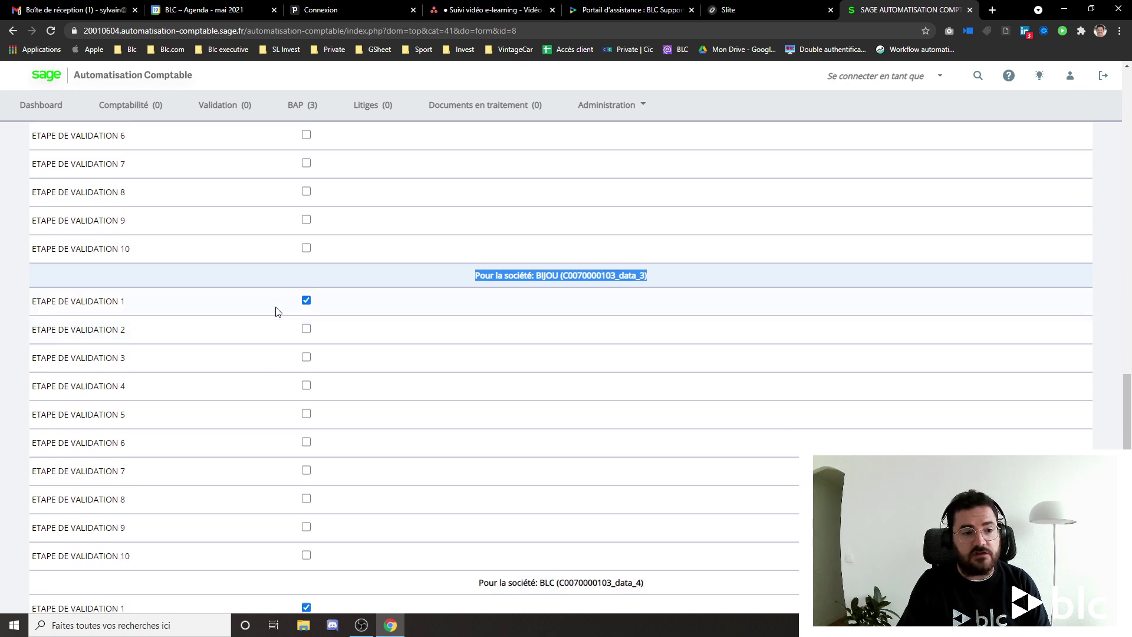
scroll(281, 333, "up", 2)
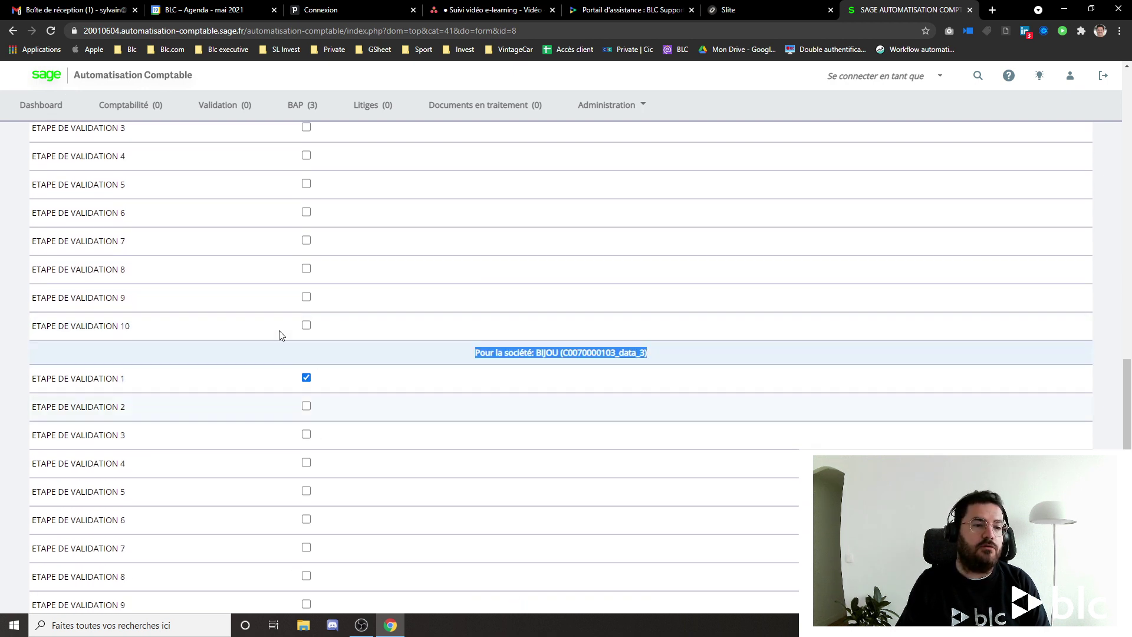
scroll(279, 339, "up", 20)
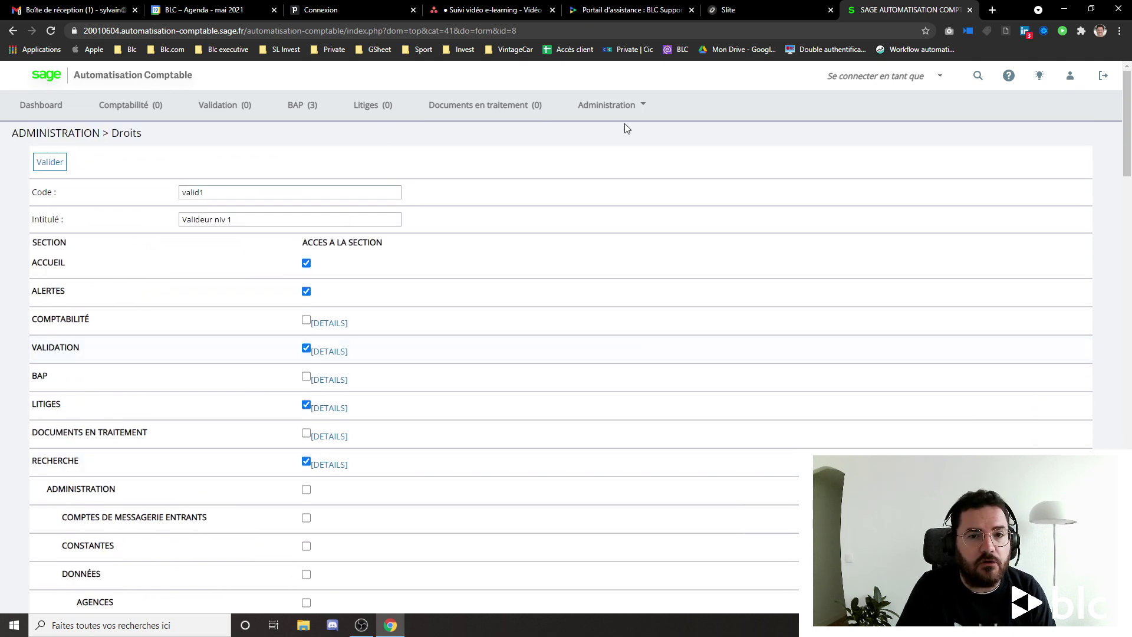
Validate the Valideur niv 1 right form and return to the dashboard
left_click(625, 105)
left_click(52, 160)
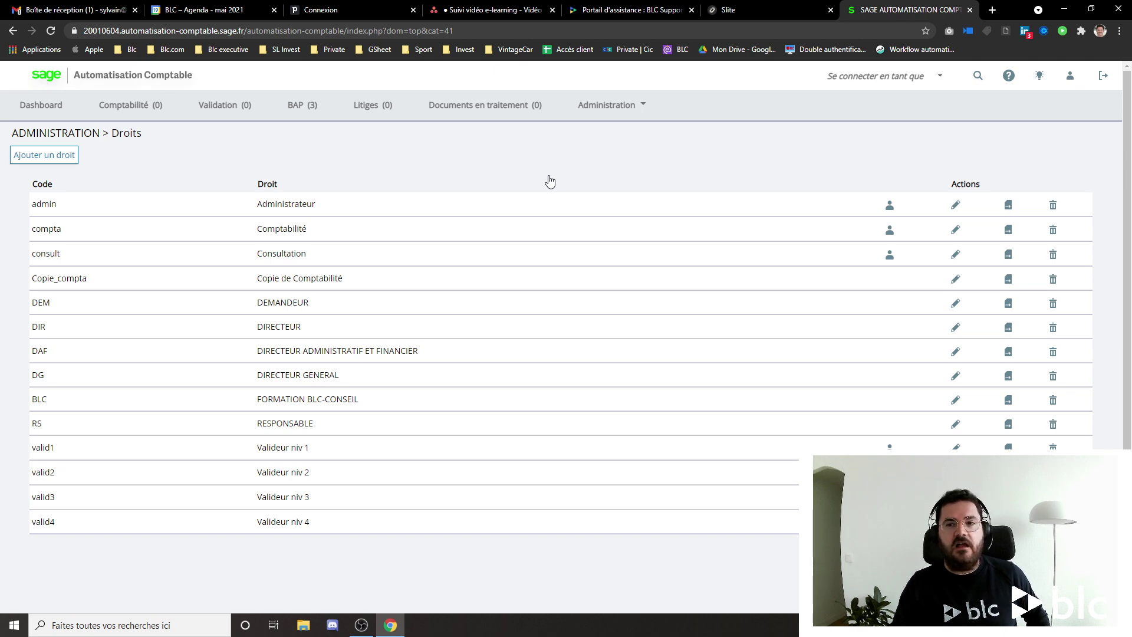
left_click(36, 105)
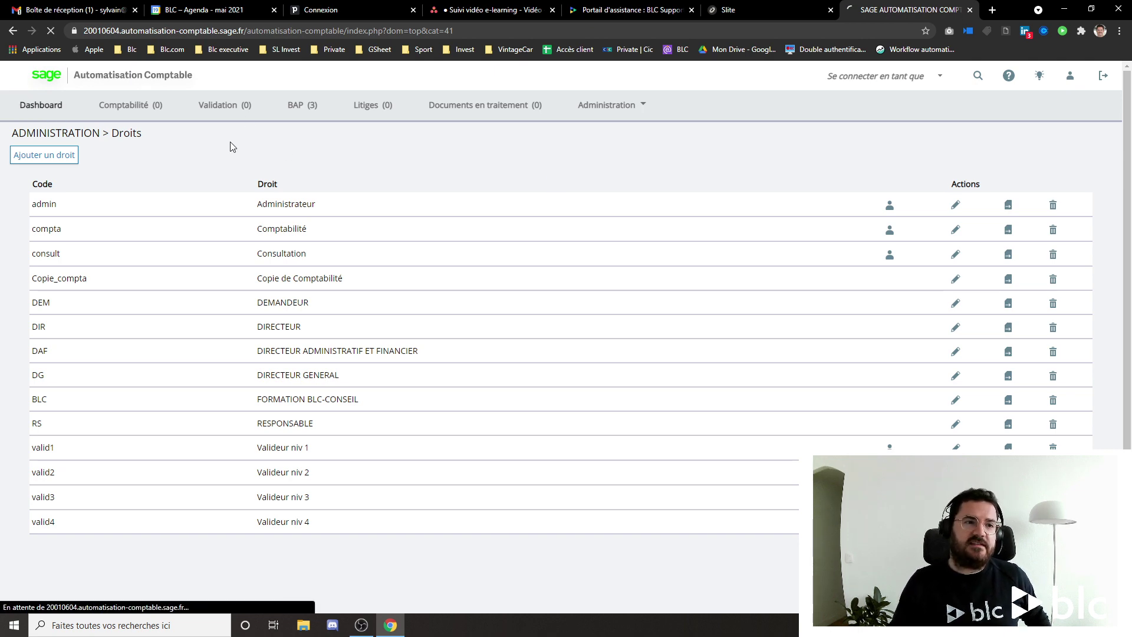